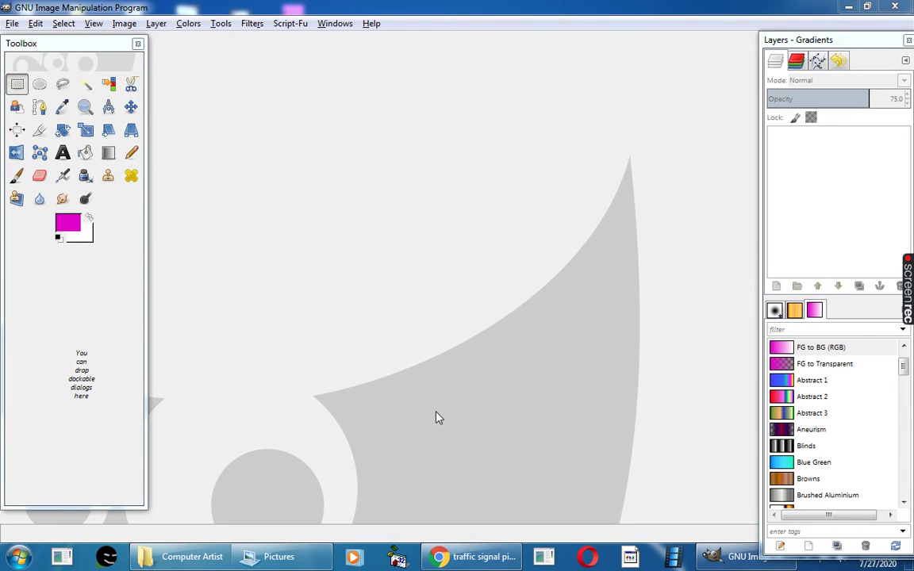
- Browse the Script-Fu layer effects list and close it without choosing one
{"action": "left_click", "coordinate": [290, 24]}
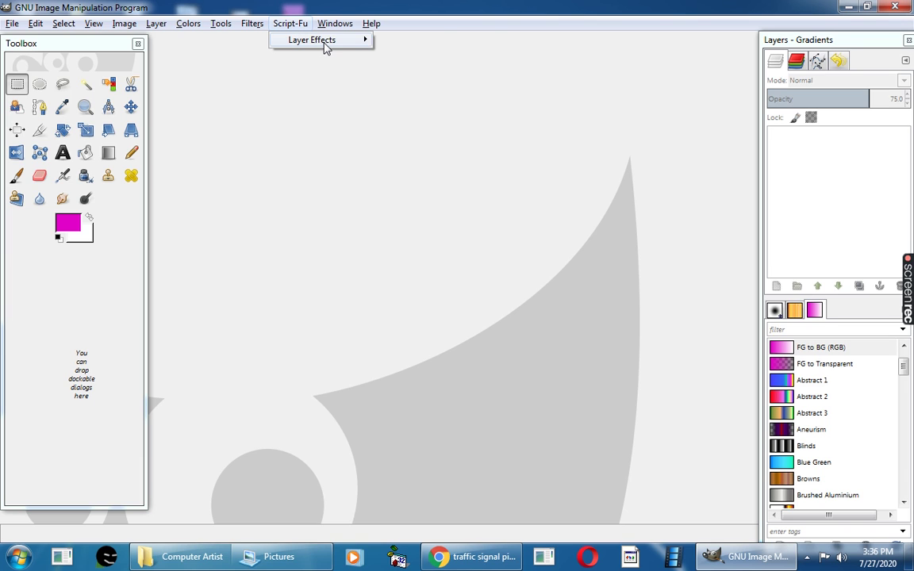
{"action": "mouse_move", "coordinate": [326, 48]}
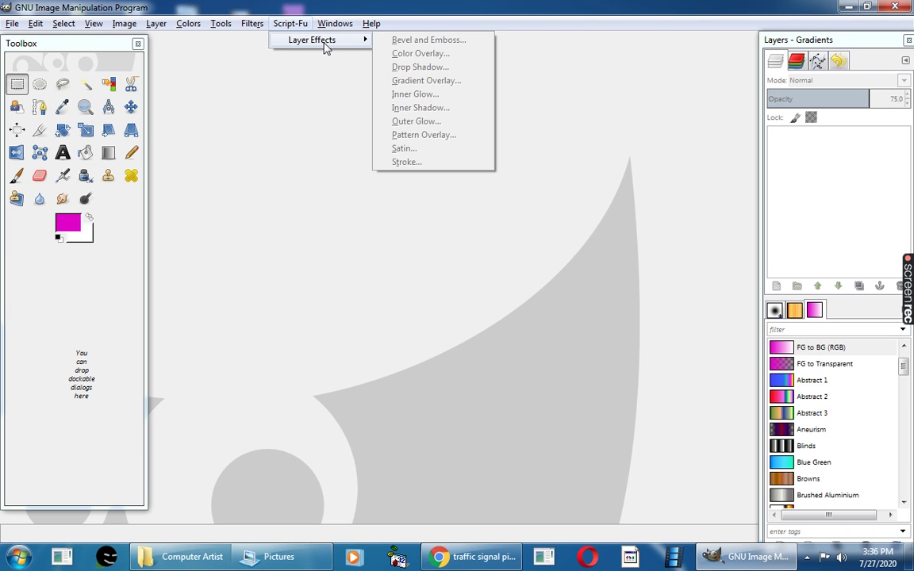
{"action": "left_click", "coordinate": [292, 119]}
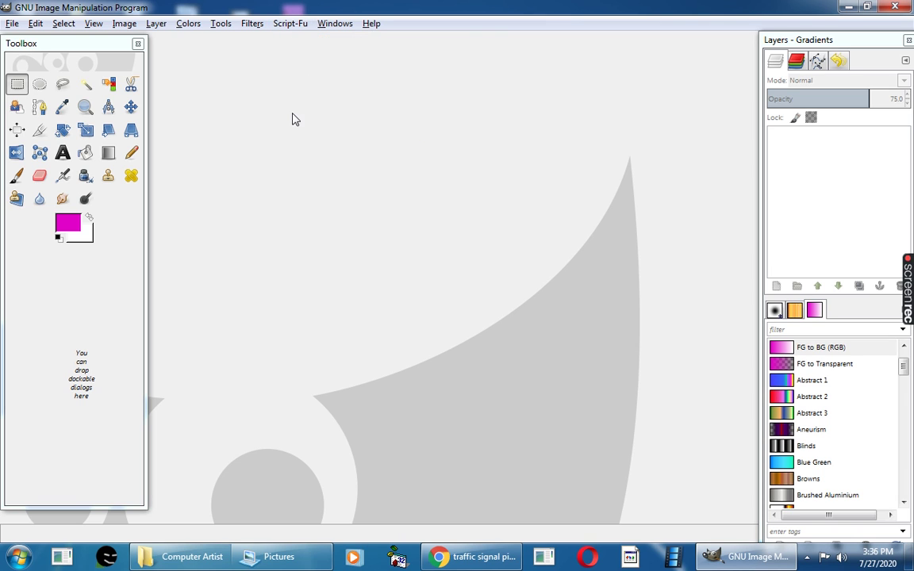
- Create a new blank white image of 640 x 400 pixels
{"action": "left_click", "coordinate": [13, 26]}
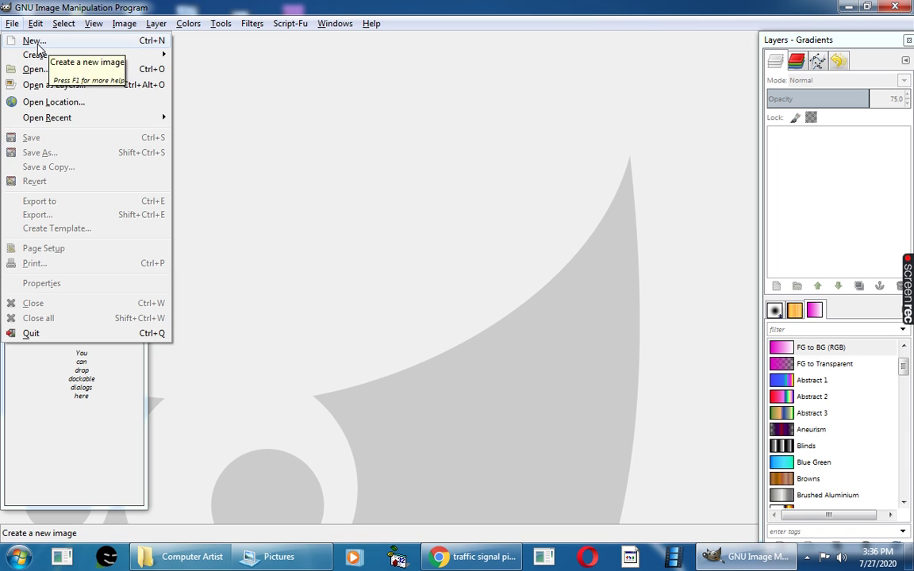
{"action": "left_click", "coordinate": [35, 41]}
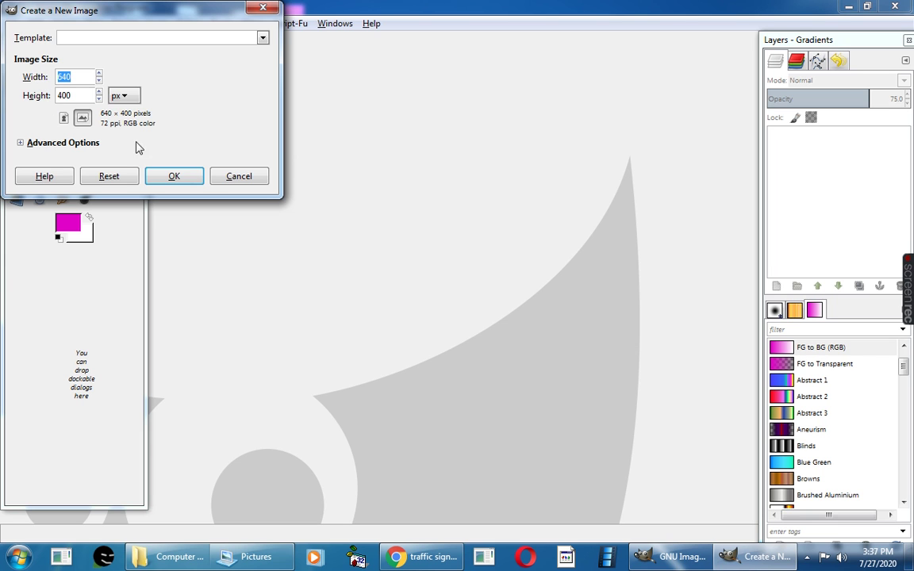
{"action": "left_click", "coordinate": [174, 176]}
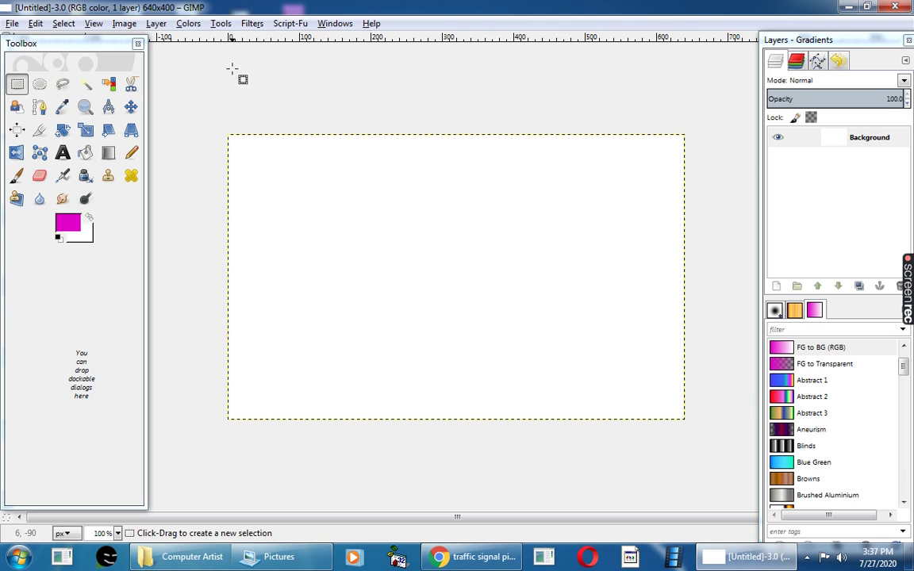
{"action": "left_click", "coordinate": [776, 285]}
- Name the new layer 'Layer 1', keep Transparency fill, and create it
{"action": "left_click", "coordinate": [131, 103]}
{"action": "key", "text": "BackSpace"}
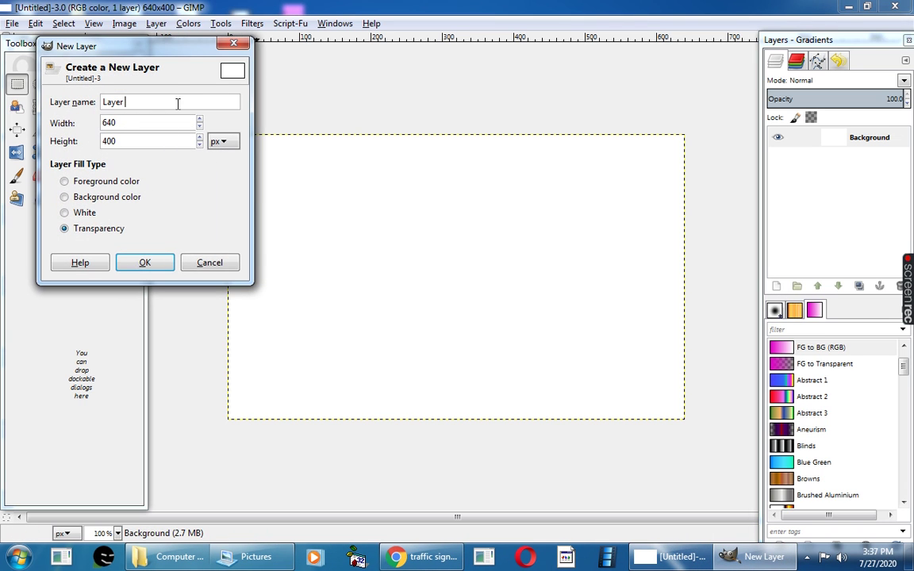
{"action": "type", "text": "1"}
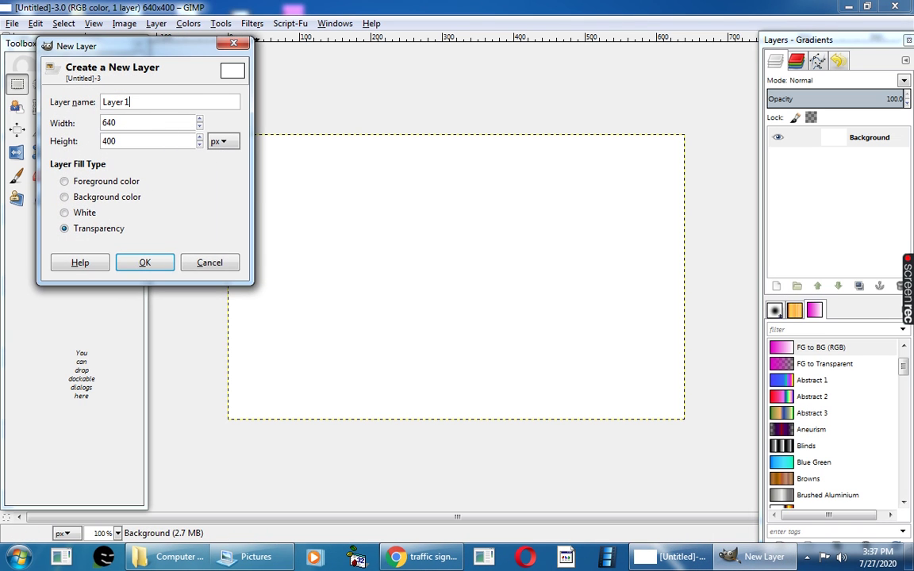
{"action": "left_click", "coordinate": [145, 263]}
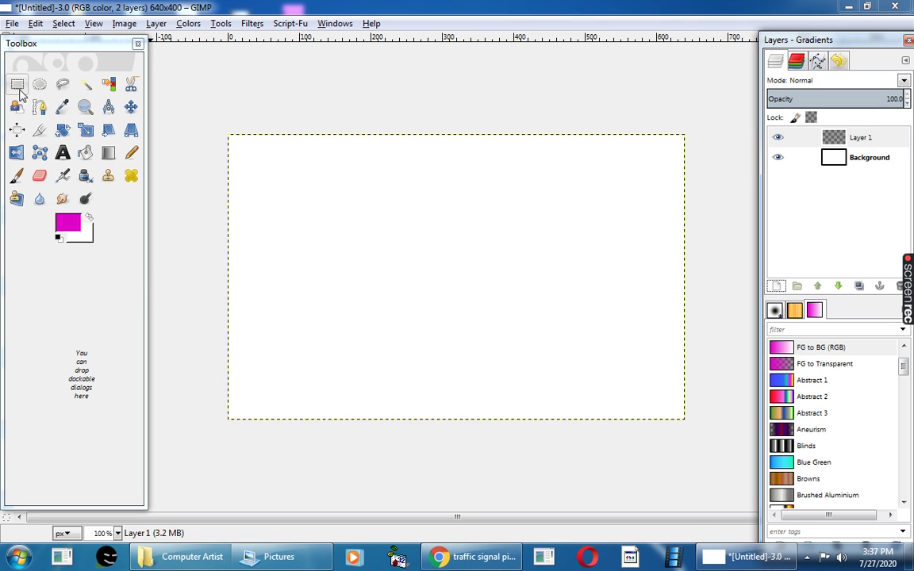
- Select a rectangle near the canvas's top-left and fill it with the magenta foreground colour
{"action": "left_click", "coordinate": [17, 87]}
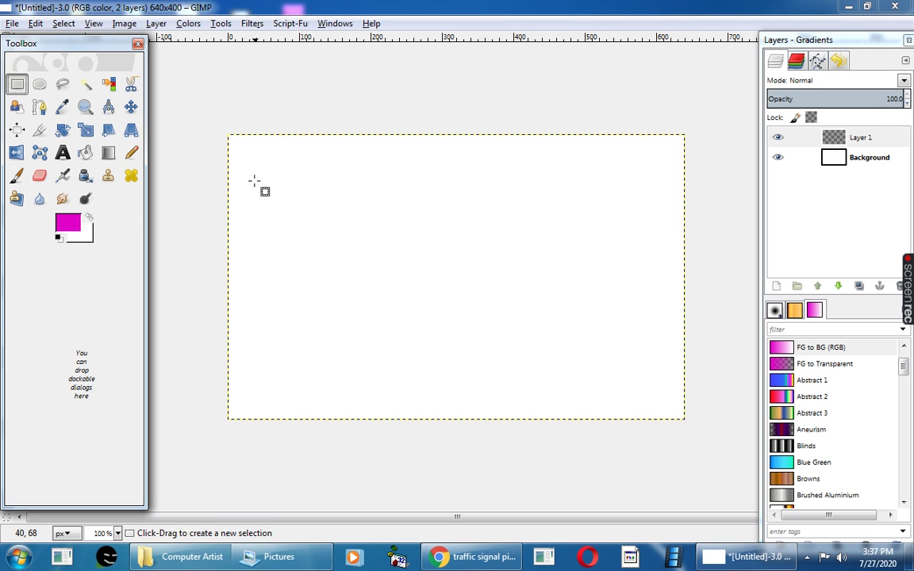
{"action": "left_click_drag", "start_coordinate": [248, 160], "coordinate": [363, 238]}
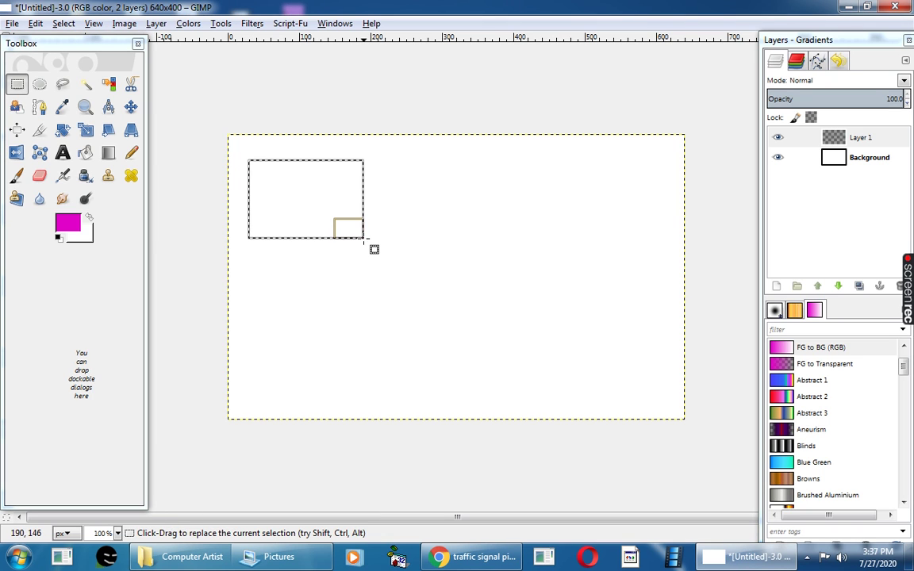
{"action": "left_click", "coordinate": [35, 24]}
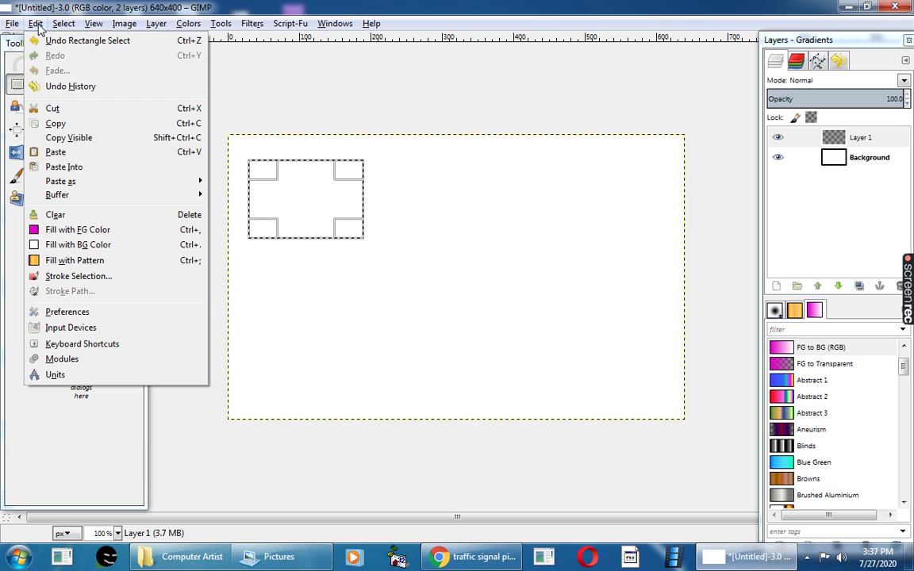
{"action": "left_click", "coordinate": [118, 231]}
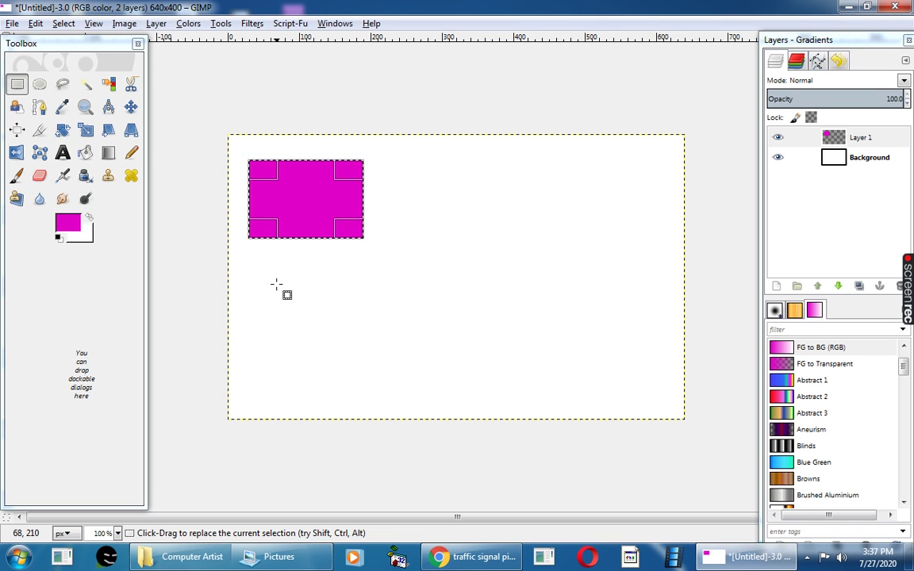
{"action": "left_click", "coordinate": [291, 24]}
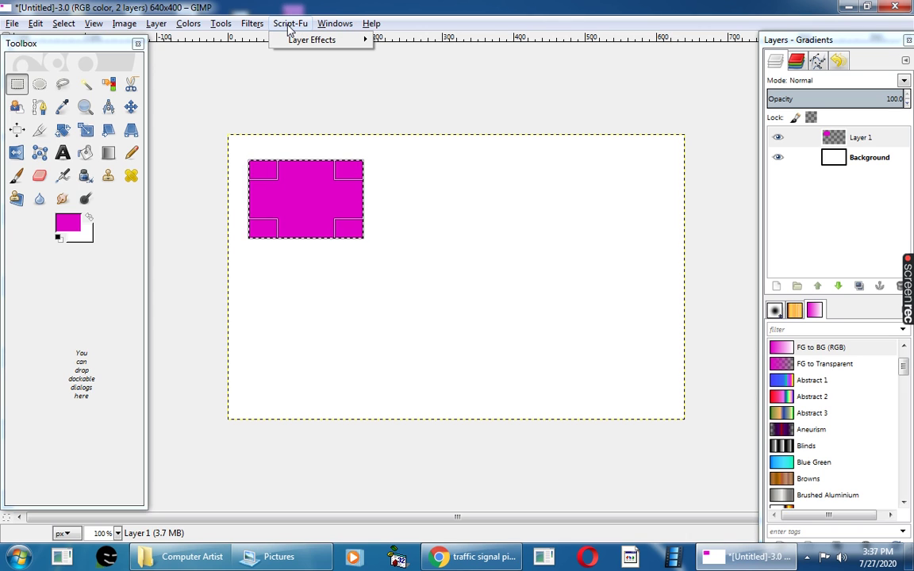
- Apply the Layer Effects Drop Shadow with default settings to the magenta rectangle
{"action": "mouse_move", "coordinate": [295, 42]}
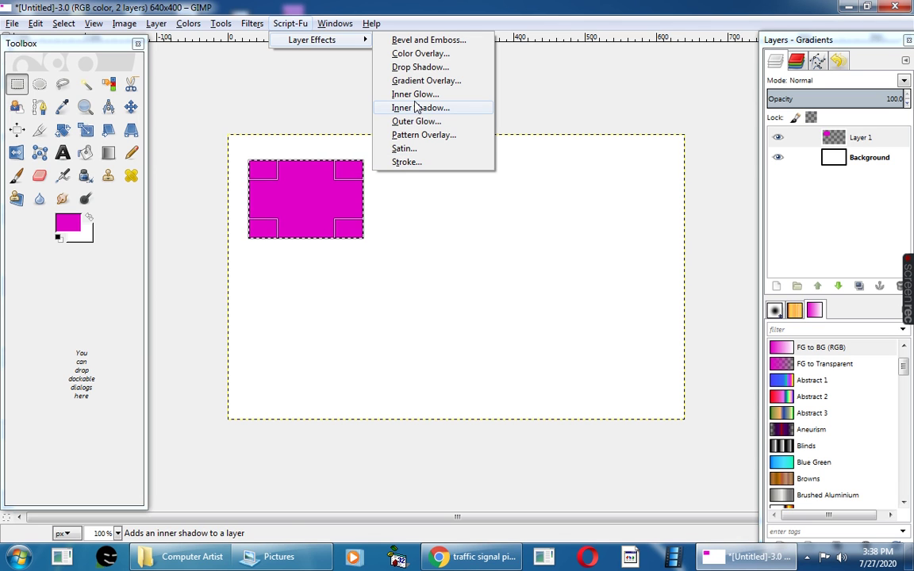
{"action": "left_click", "coordinate": [428, 67]}
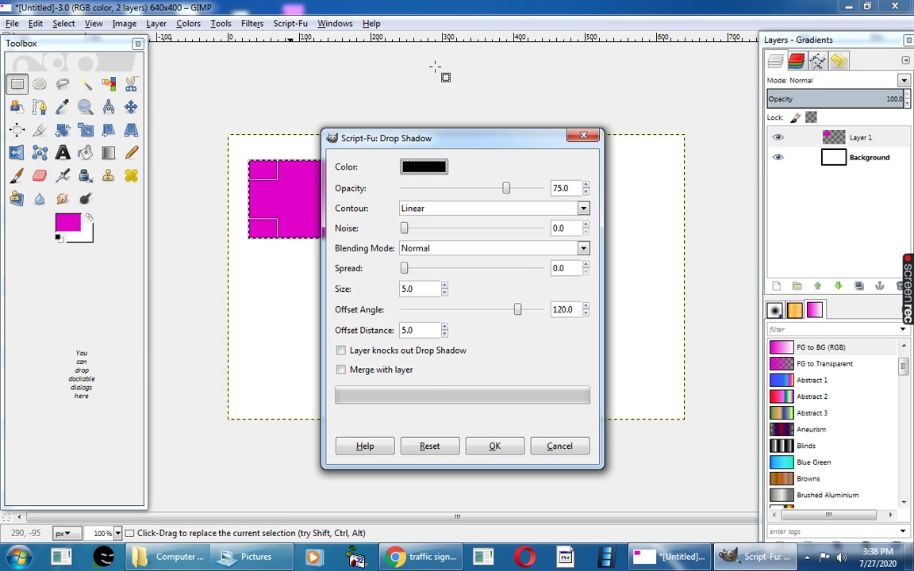
{"action": "left_click", "coordinate": [494, 447]}
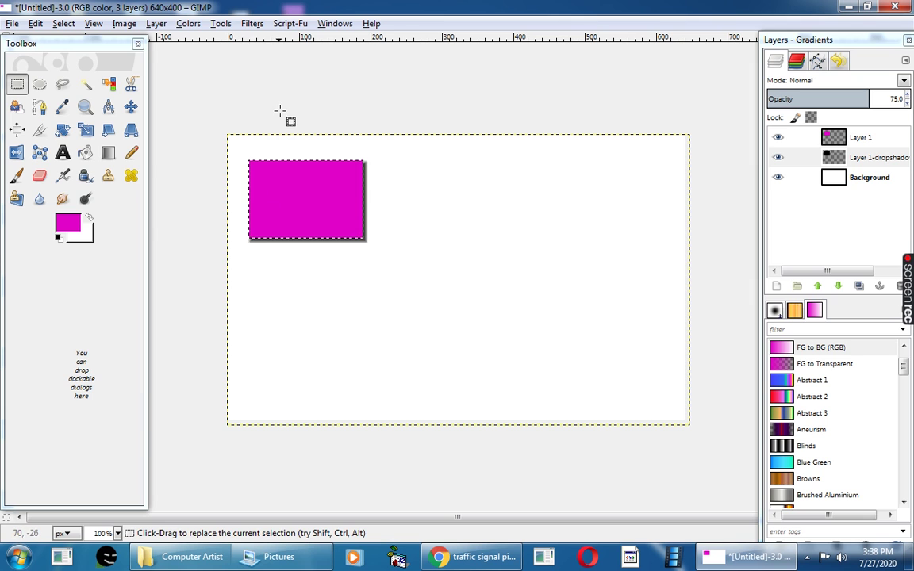
- Add a new transparent layer named 'Layer 2'
{"action": "left_click", "coordinate": [776, 287]}
{"action": "left_click", "coordinate": [178, 138]}
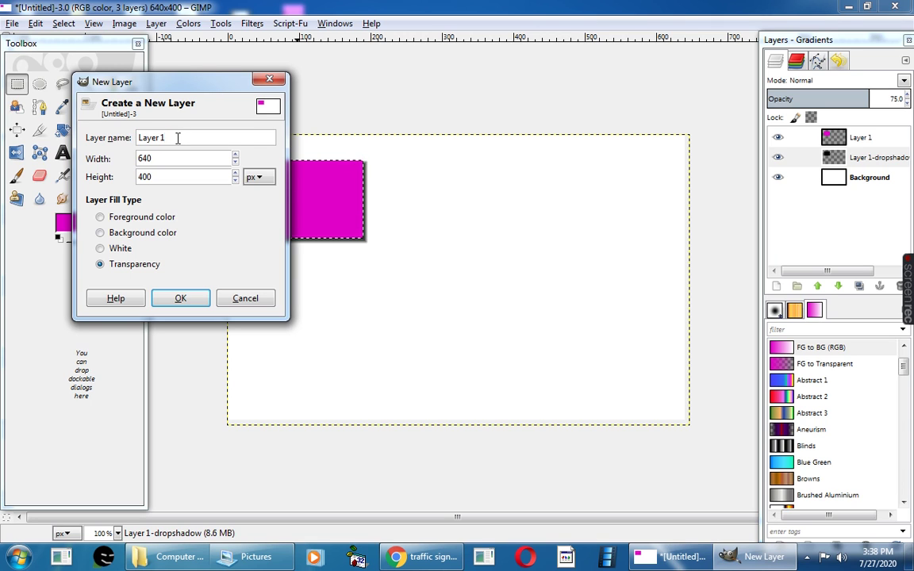
{"action": "type", "text": "2"}
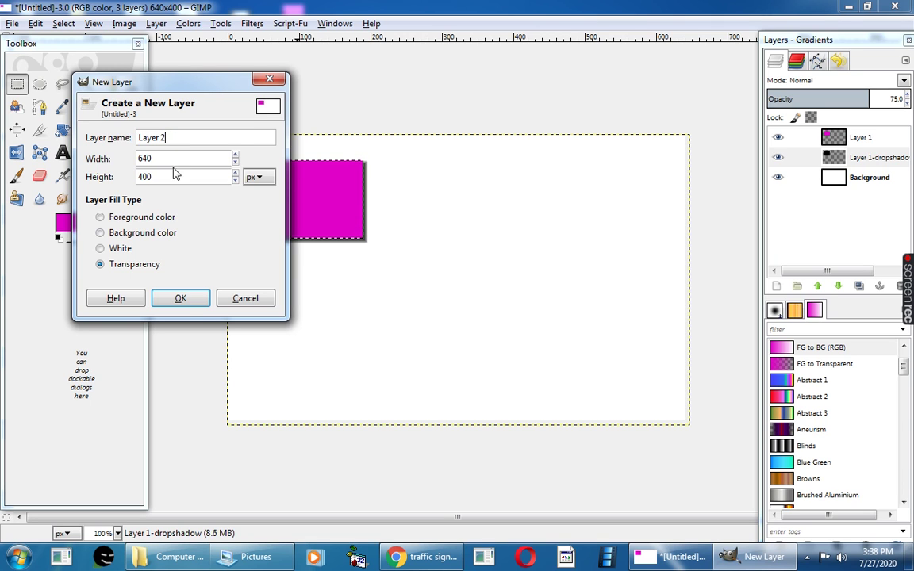
{"action": "left_click", "coordinate": [199, 298]}
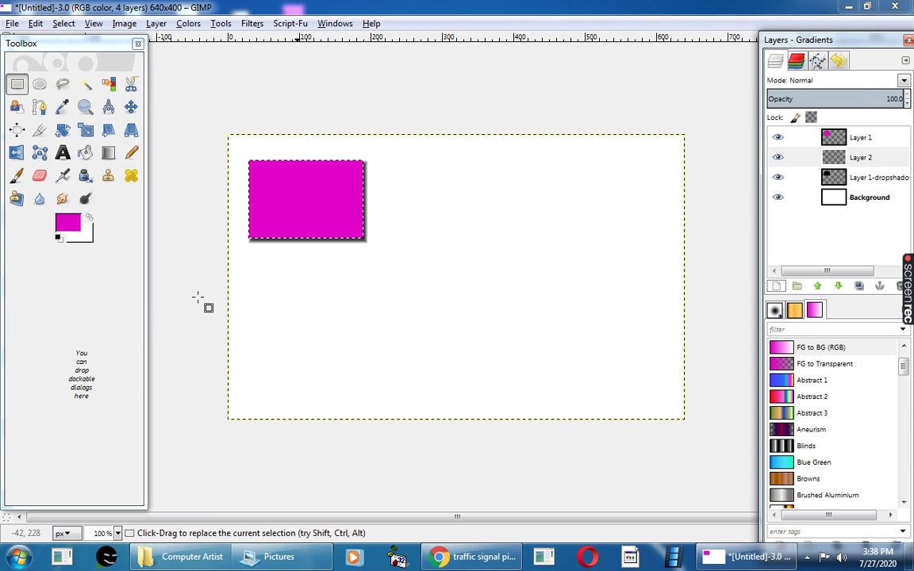
{"action": "left_click", "coordinate": [40, 84]}
- Select an ellipse near the canvas centre and fill it with green (00d500)
{"action": "left_click_drag", "start_coordinate": [396, 246], "coordinate": [487, 326]}
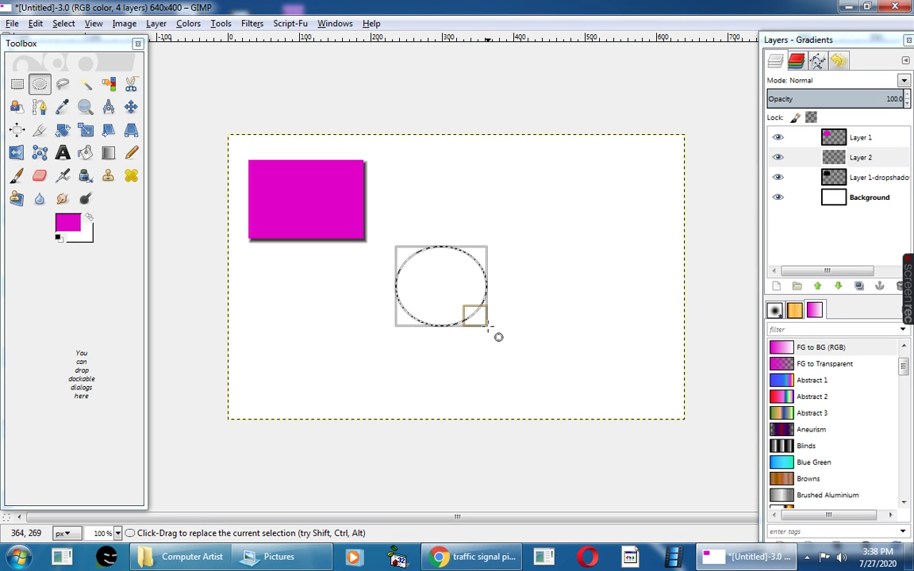
{"action": "left_click", "coordinate": [73, 227]}
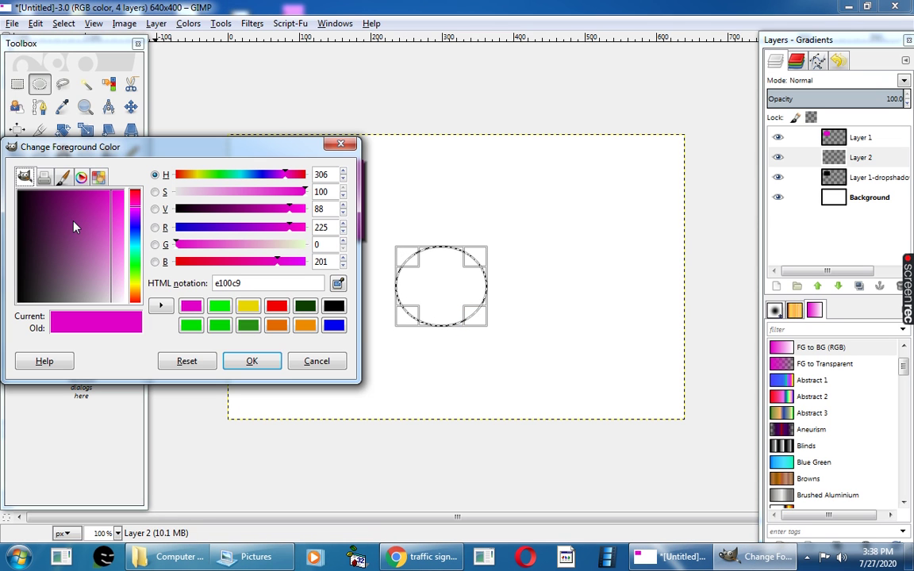
{"action": "left_click", "coordinate": [220, 326]}
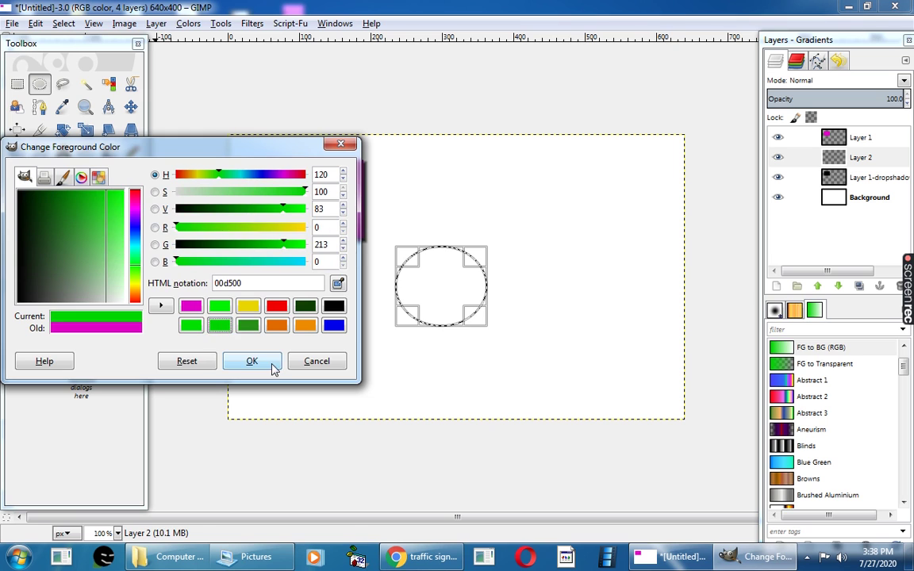
{"action": "left_click", "coordinate": [259, 363]}
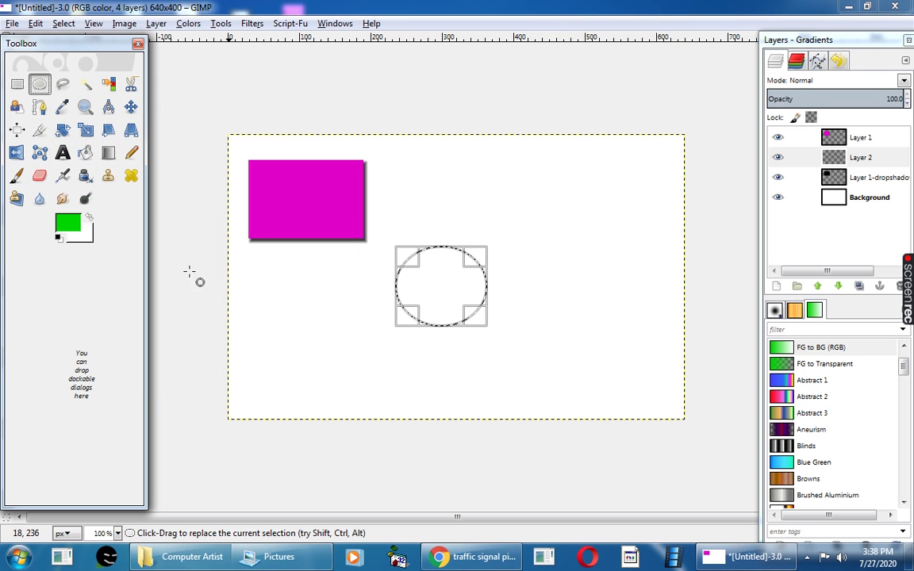
{"action": "left_click", "coordinate": [36, 23]}
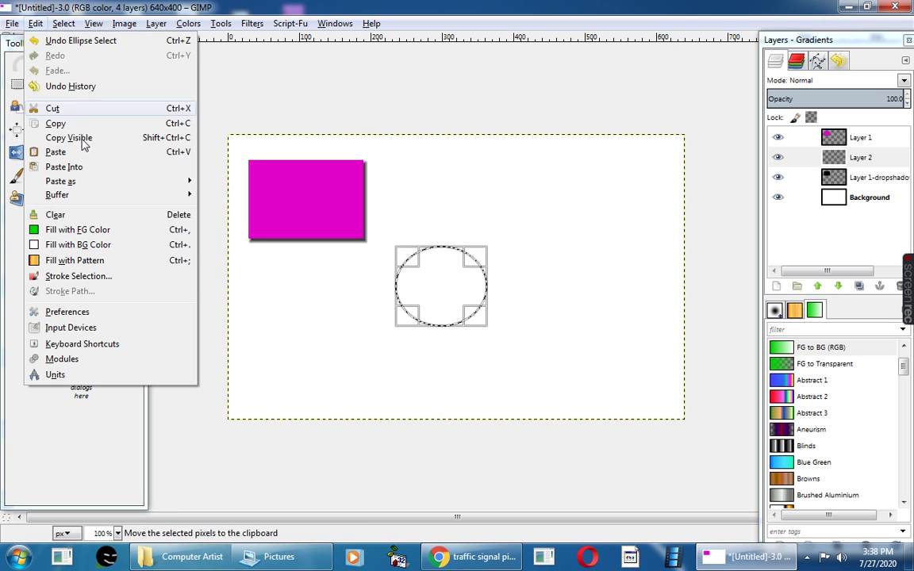
{"action": "left_click", "coordinate": [100, 230]}
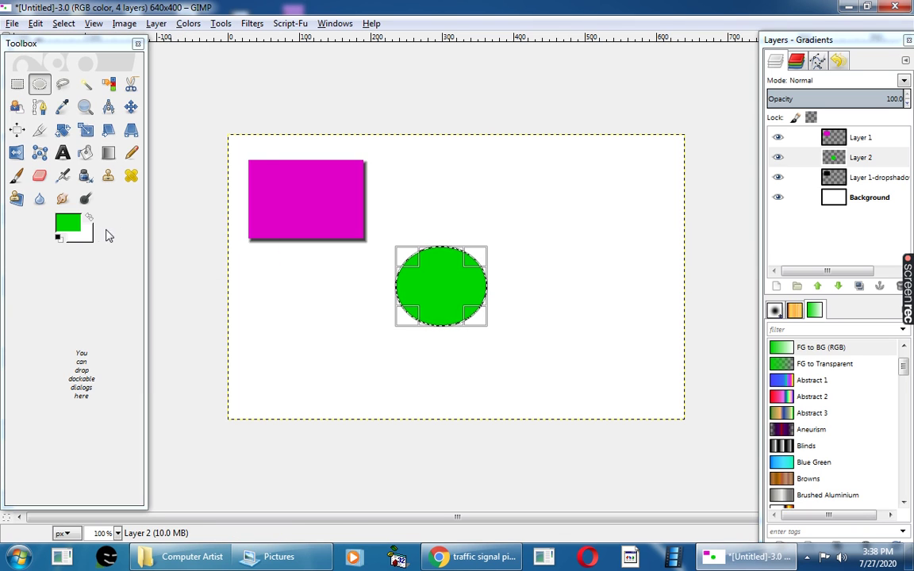
{"action": "left_click", "coordinate": [285, 24]}
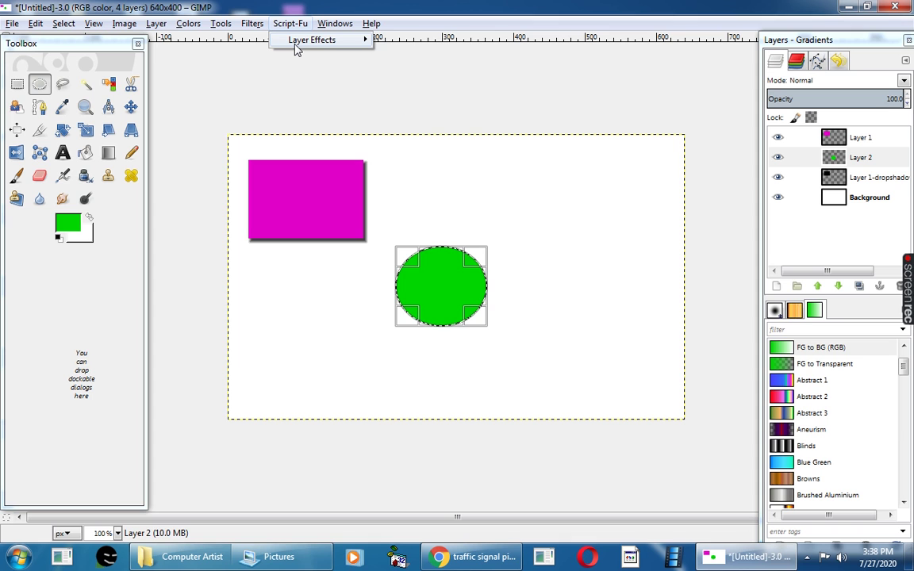
- Apply the default Inner Shadow (black, opacity 75, size 5, angle 120) to the ellipse
{"action": "mouse_move", "coordinate": [298, 45]}
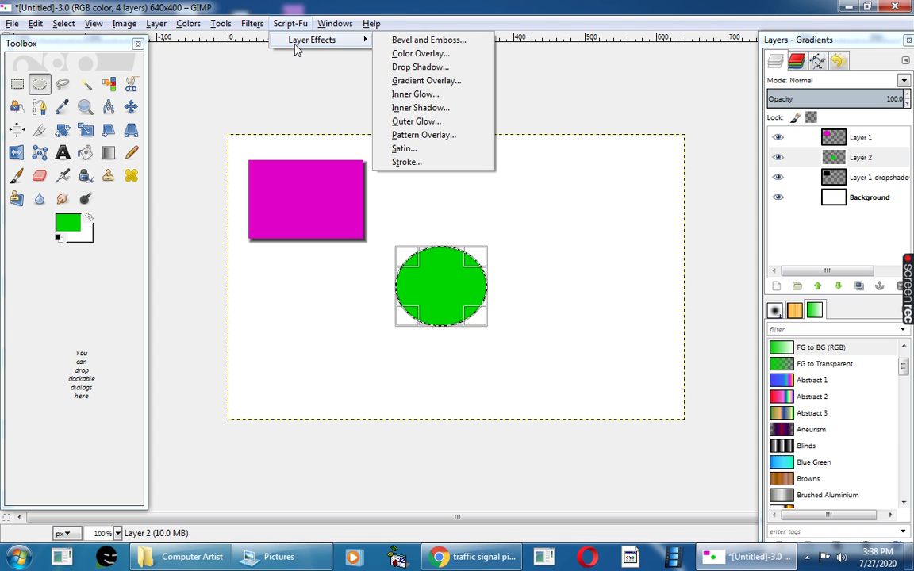
{"action": "left_click", "coordinate": [422, 108]}
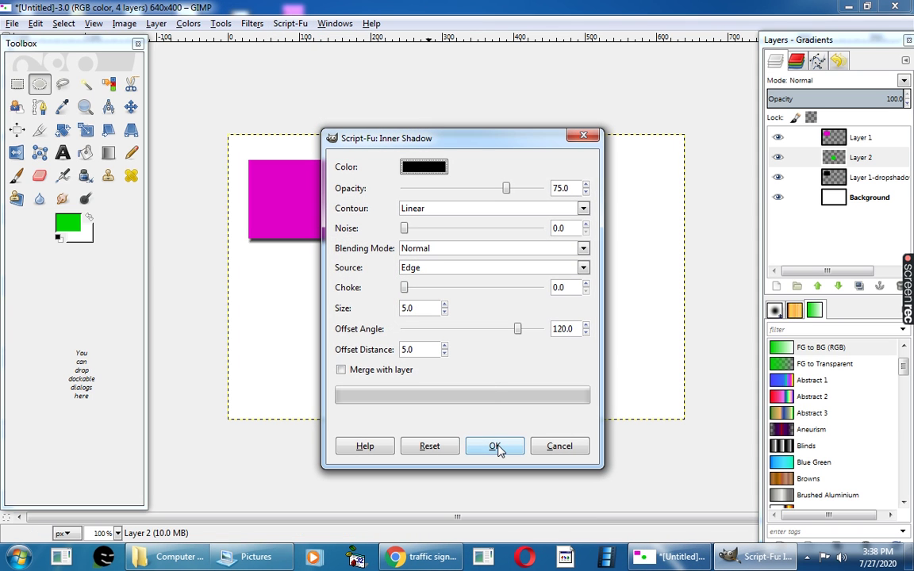
{"action": "left_click", "coordinate": [495, 446]}
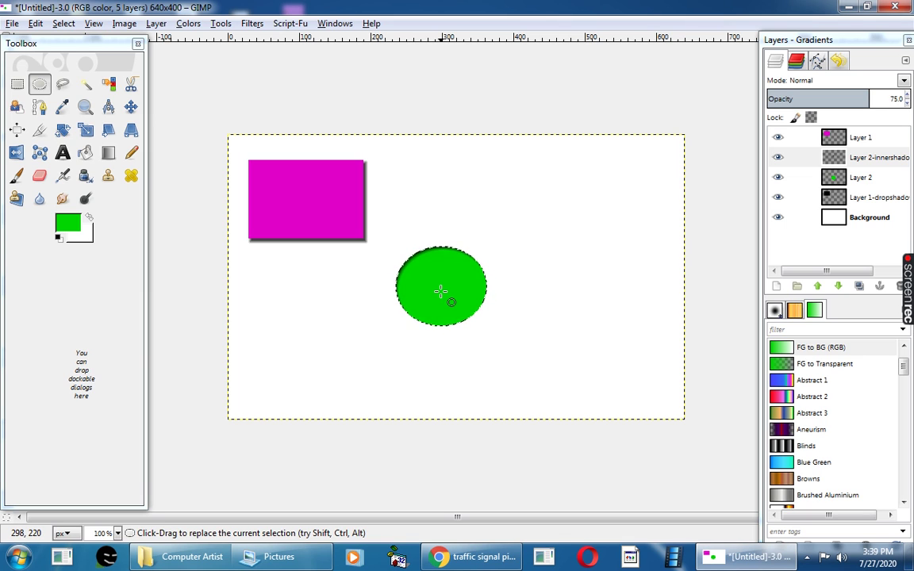
- Create a transparent layer named 'Layer 3' above Layer 2-innershadow
{"action": "left_click", "coordinate": [776, 287]}
{"action": "left_click", "coordinate": [207, 172]}
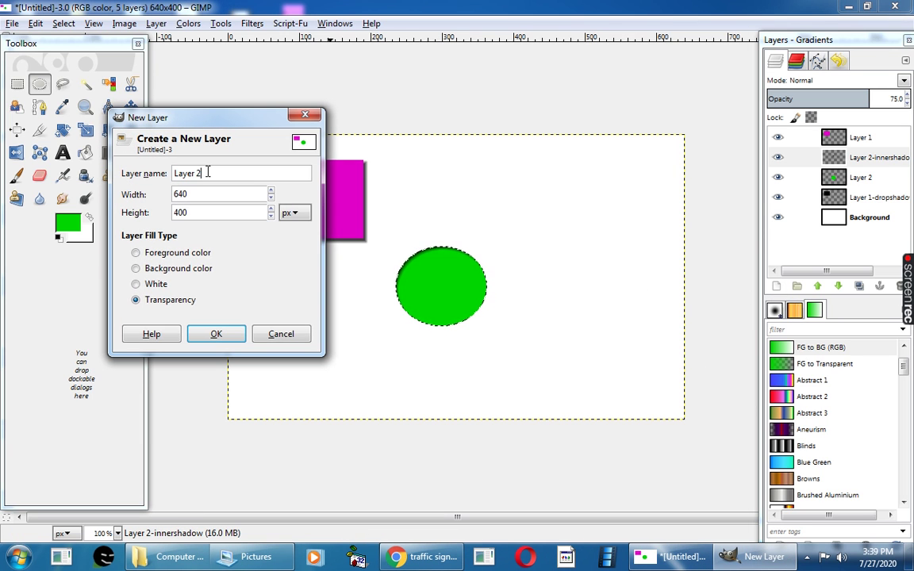
{"action": "key", "text": "BackSpace"}
{"action": "type", "text": "3"}
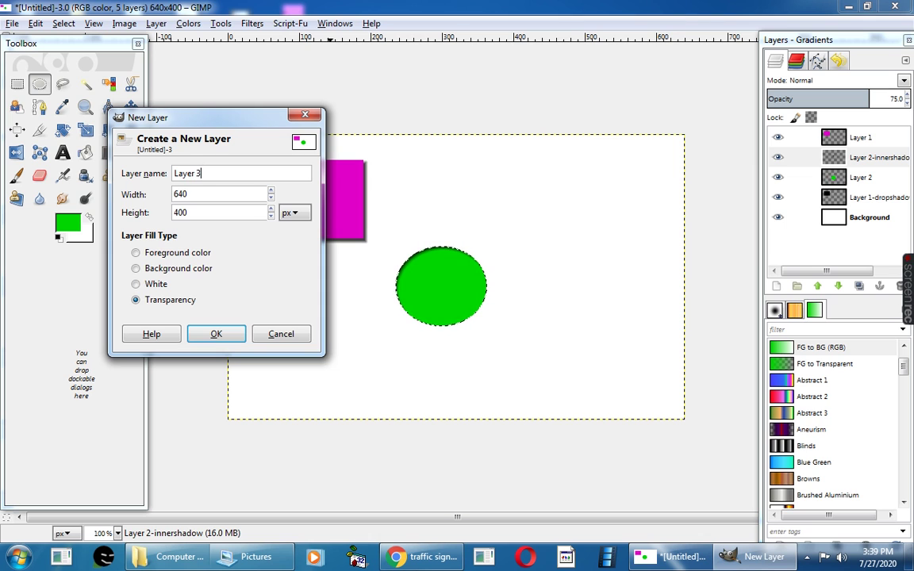
{"action": "left_click", "coordinate": [216, 333]}
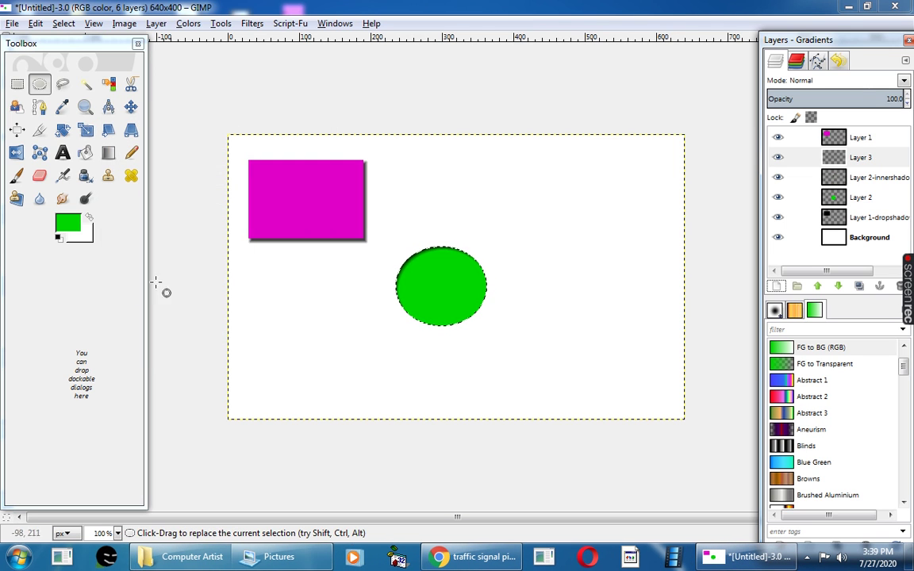
{"action": "left_click", "coordinate": [17, 84]}
- Select a rectangle at the canvas's lower right and fill it with red (f10000)
{"action": "left_click_drag", "start_coordinate": [539, 314], "coordinate": [659, 398]}
{"action": "left_click", "coordinate": [76, 230]}
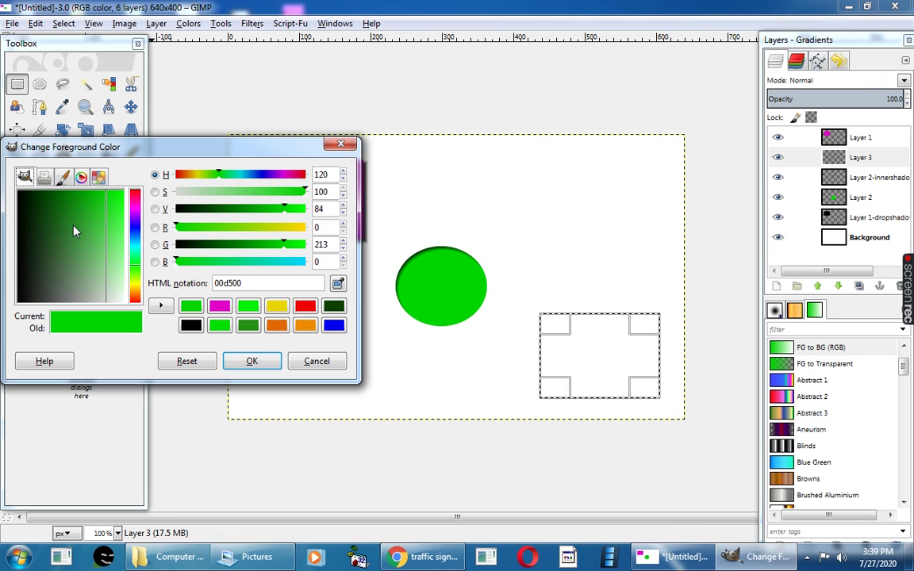
{"action": "left_click", "coordinate": [306, 309]}
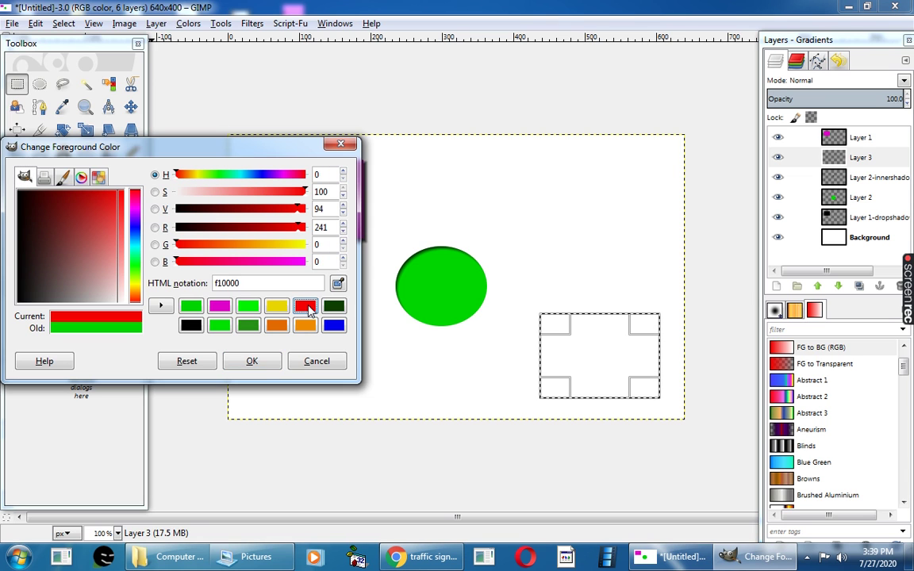
{"action": "left_click", "coordinate": [265, 364]}
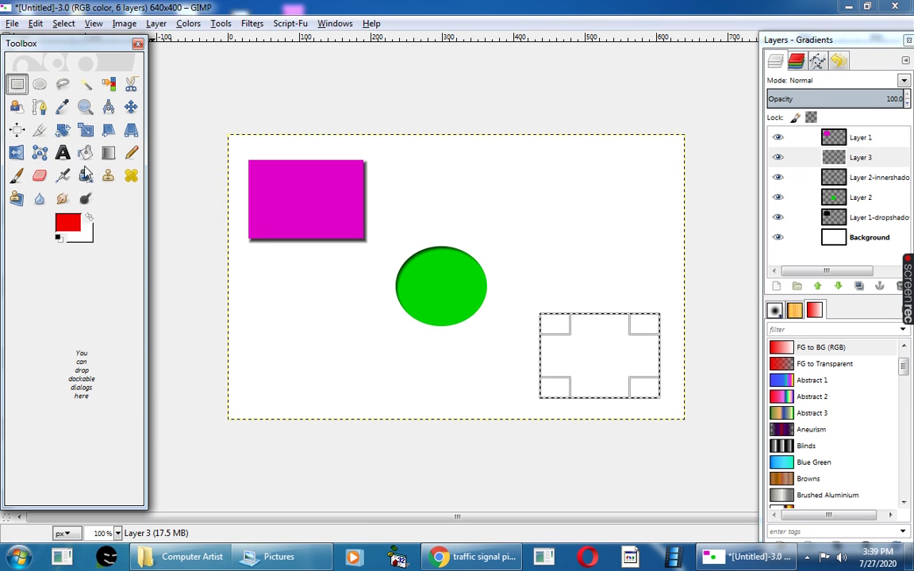
{"action": "left_click", "coordinate": [31, 25]}
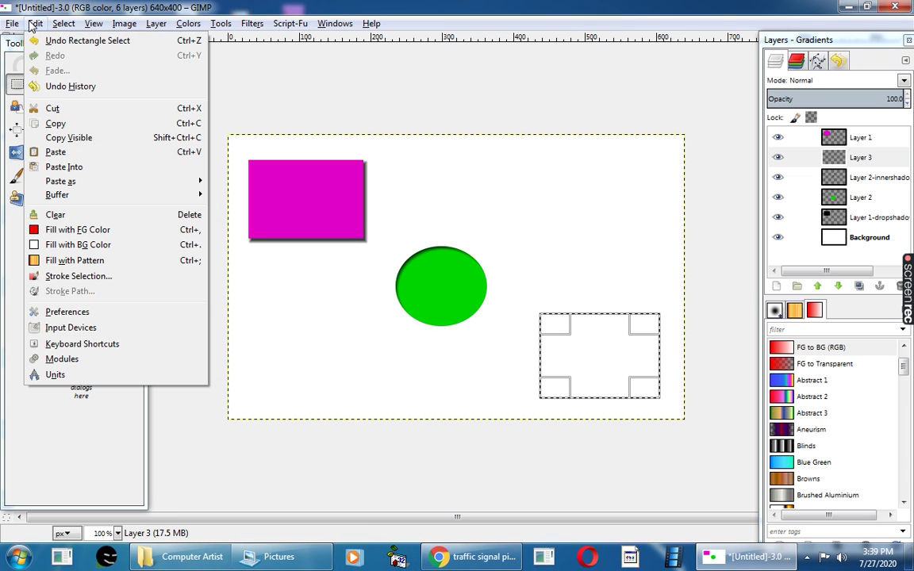
{"action": "left_click", "coordinate": [74, 230]}
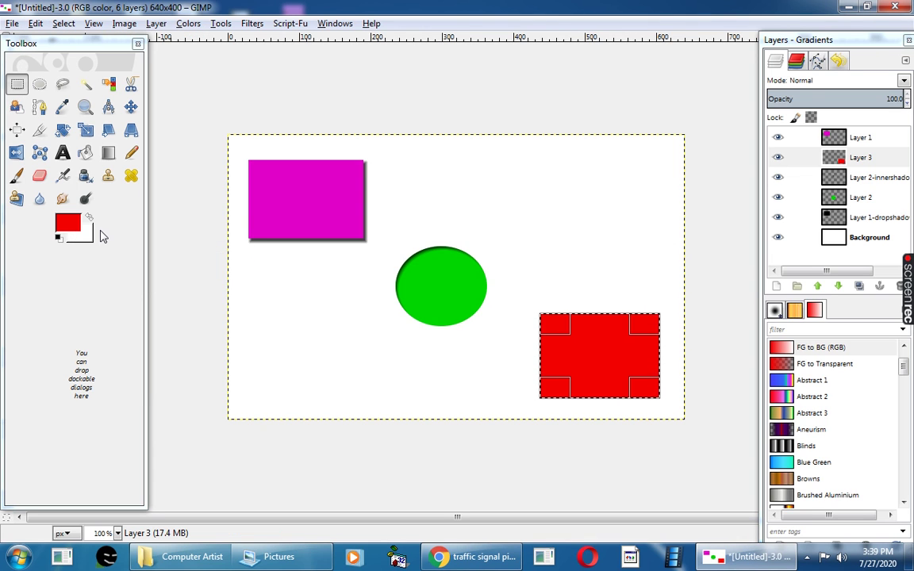
{"action": "left_click", "coordinate": [289, 27]}
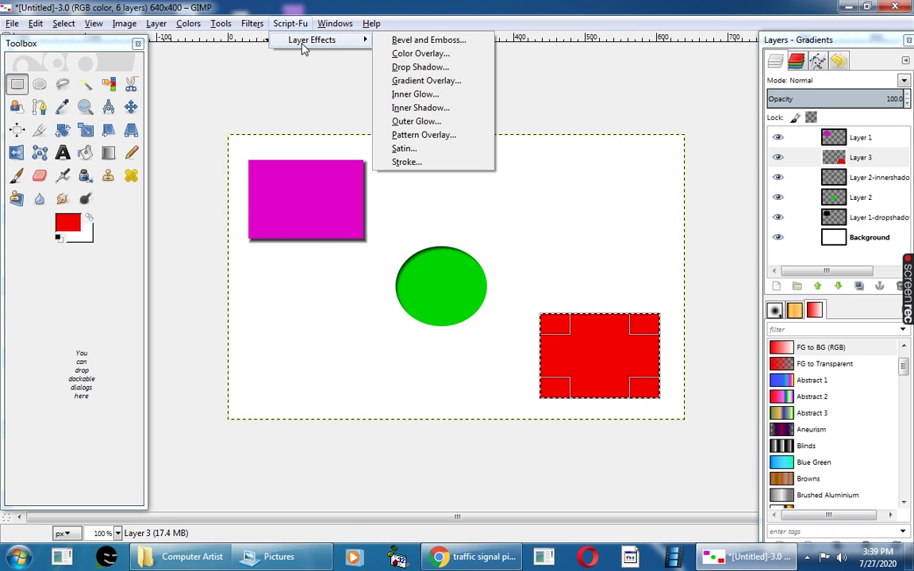
- Apply the default Bevel and Emboss (Outer Bevel) effect to the red rectangle
{"action": "left_click", "coordinate": [303, 45]}
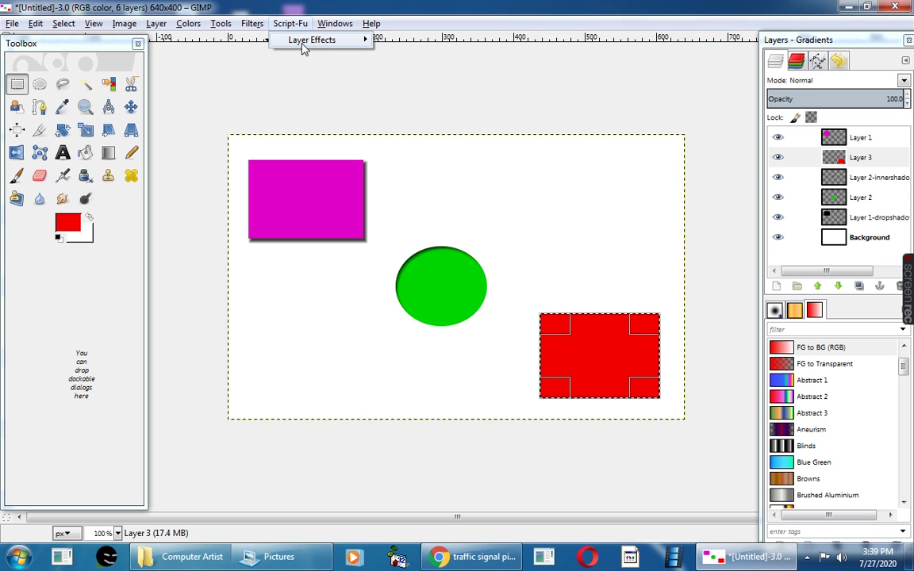
{"action": "left_click", "coordinate": [302, 46]}
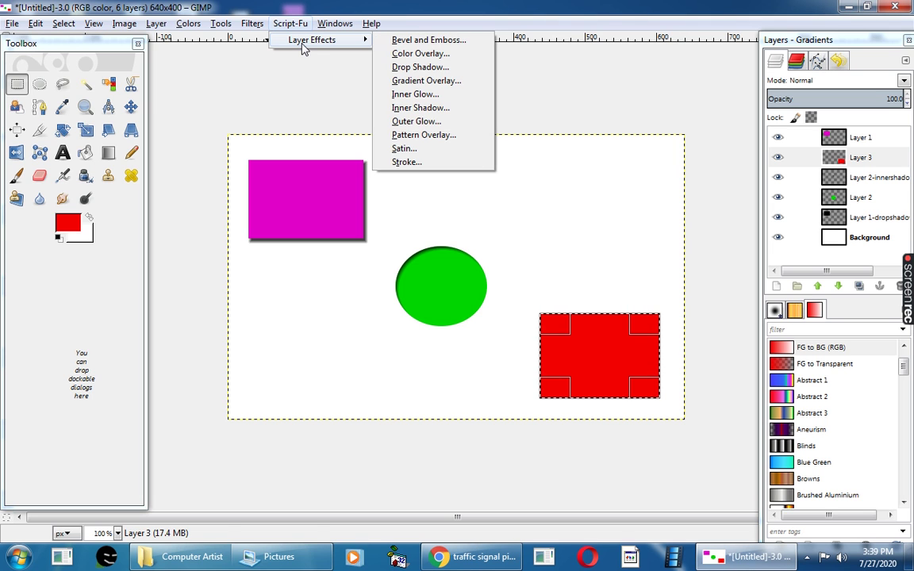
{"action": "left_click", "coordinate": [444, 41]}
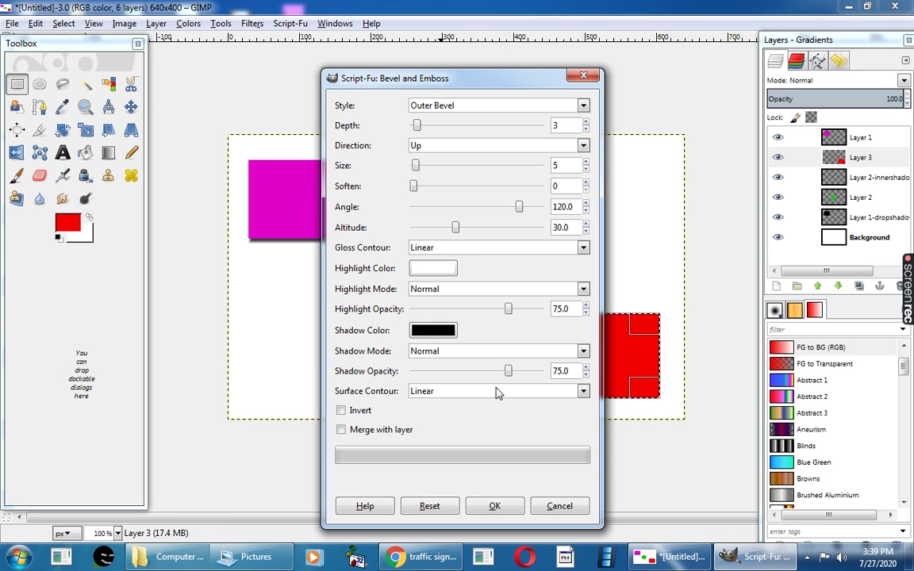
{"action": "left_click", "coordinate": [493, 512]}
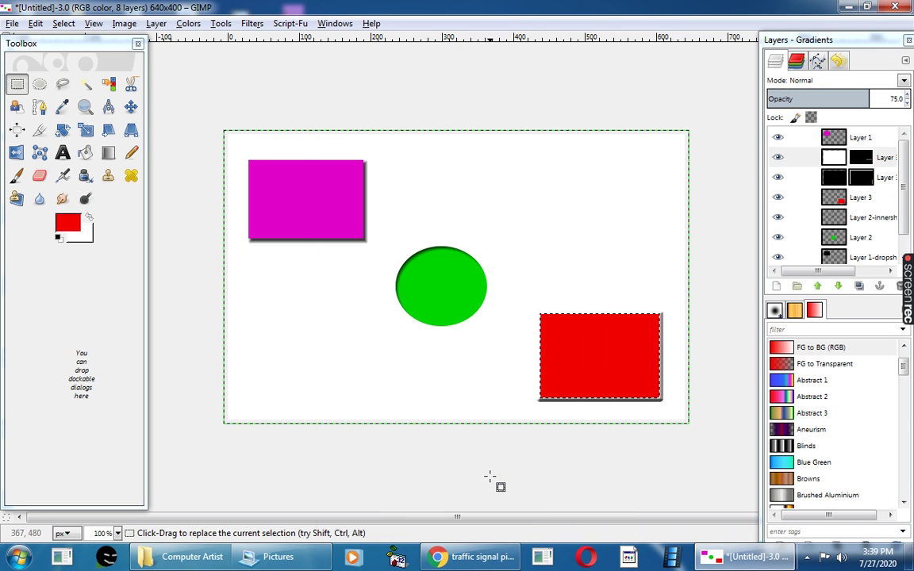